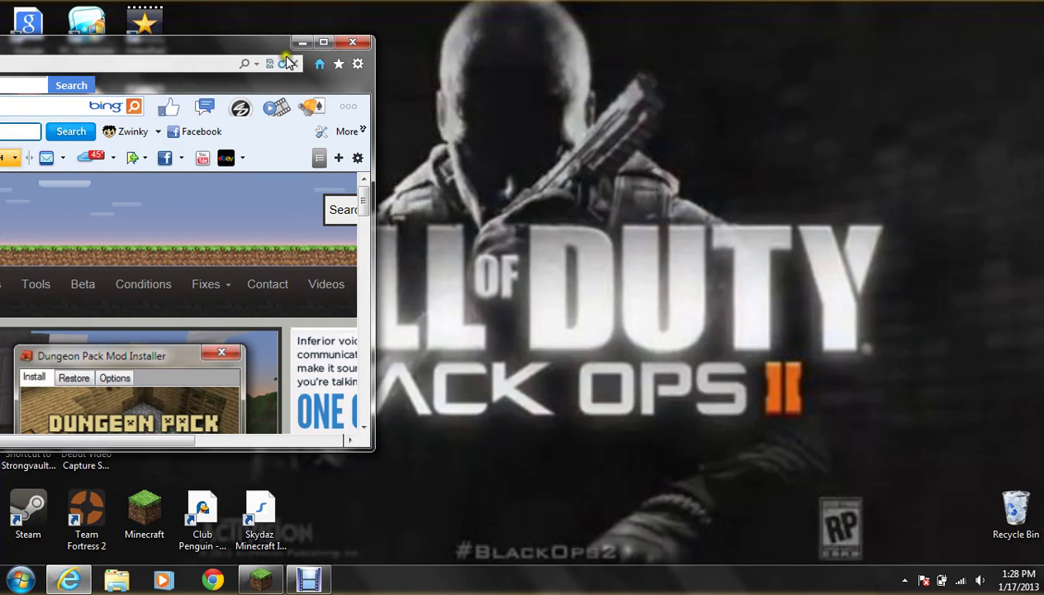
Center the Internet Explorer window and maximize it so the Skydaz home page fills the screen
left_click_drag(274, 51, 770, 106)
left_click(819, 100)
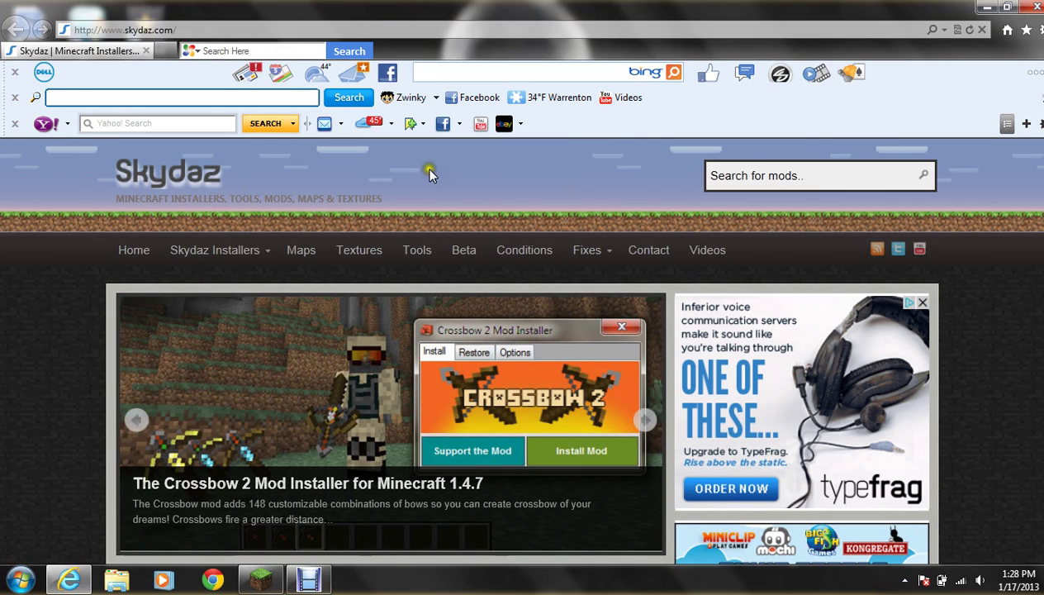
Open the Skydaz Installers archive and scroll down to its page 1 of 97 pagination
mouse_move(248, 260)
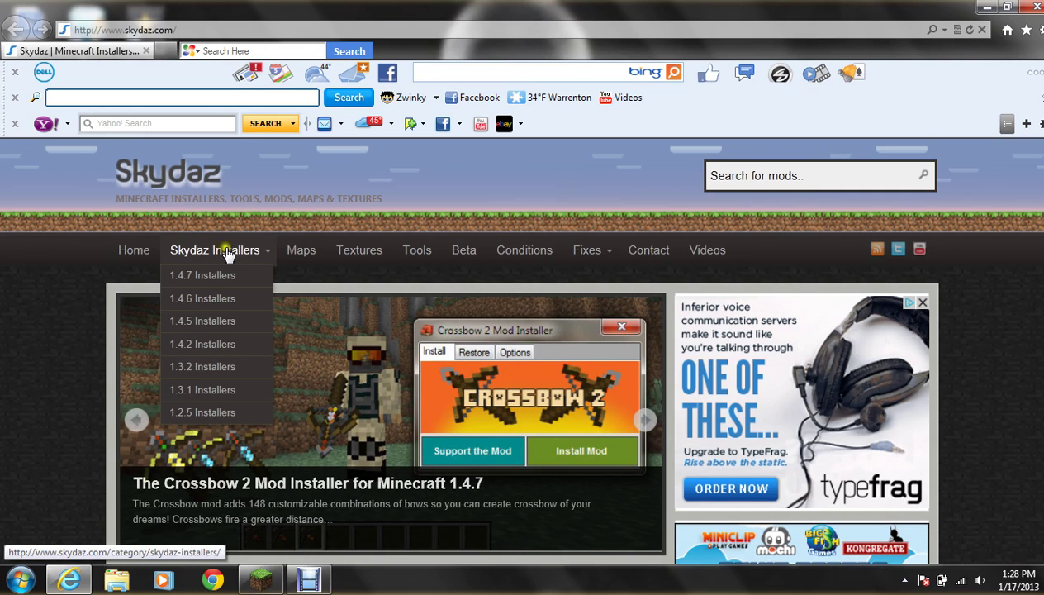
left_click(215, 249)
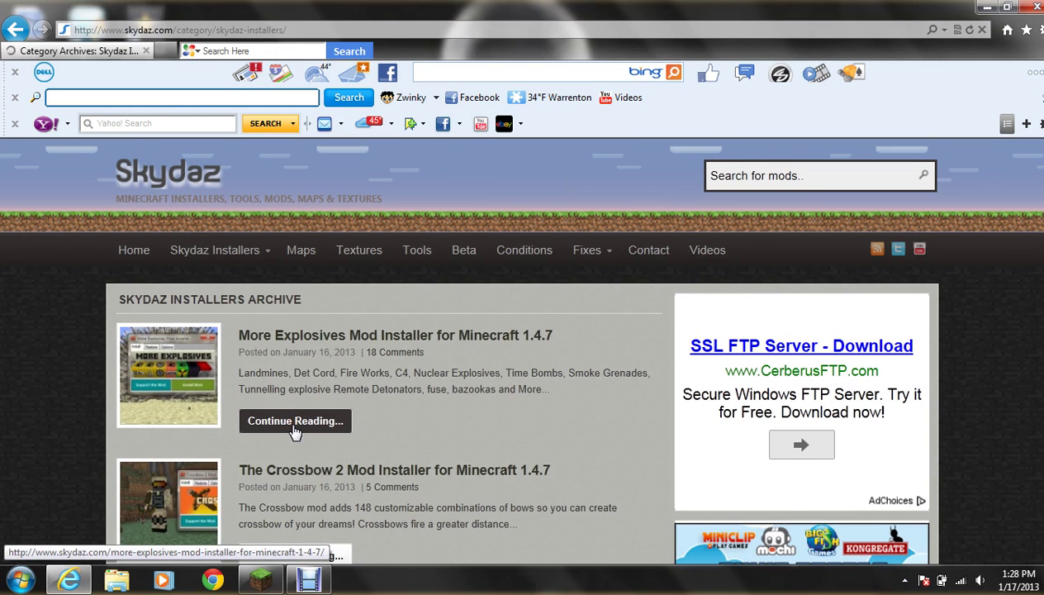
scroll(282, 454, "down", 3)
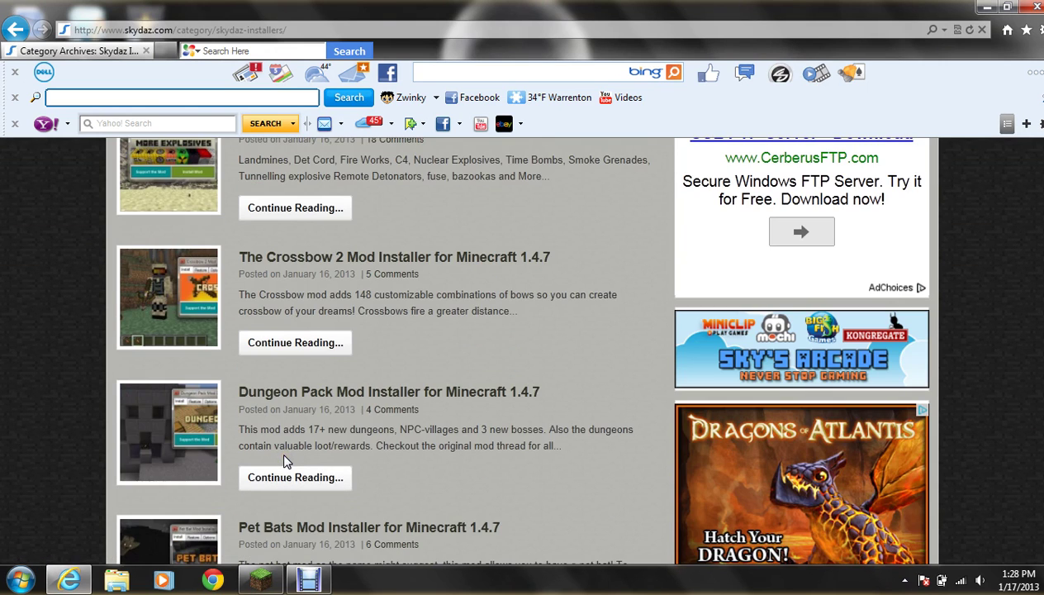
scroll(283, 460, "down", 5)
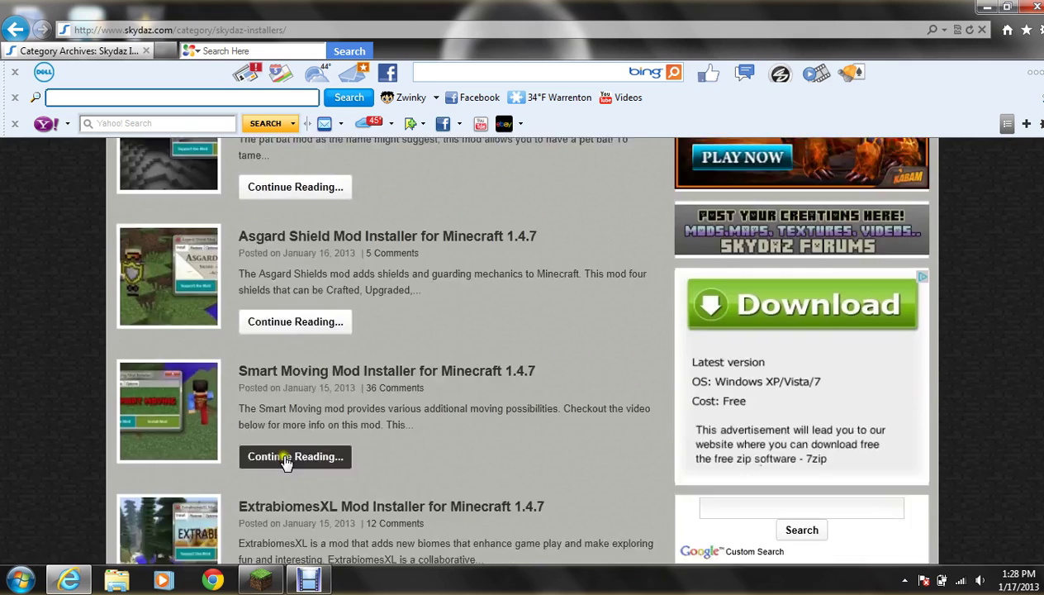
scroll(284, 455, "down", 1)
scroll(283, 456, "up", 2)
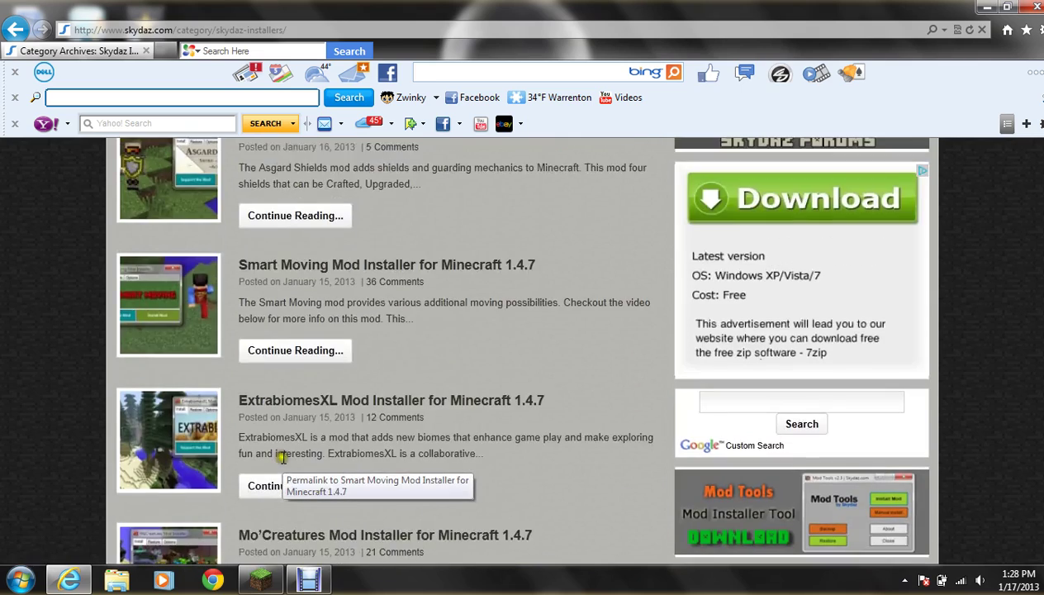
scroll(284, 458, "up", 2)
scroll(284, 463, "down", 2)
scroll(284, 468, "down", 5)
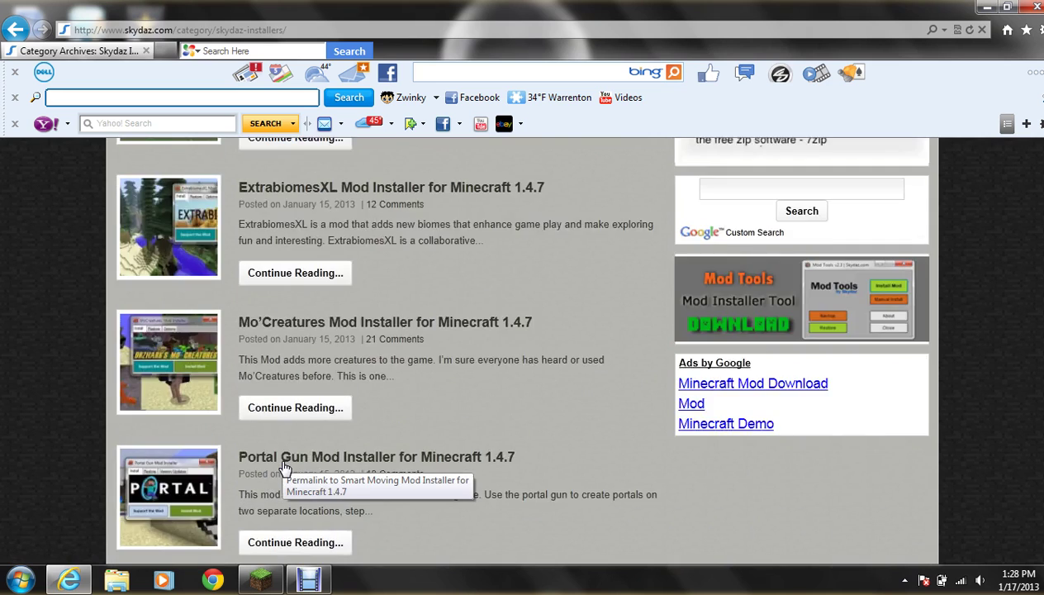
scroll(284, 467, "down", 1)
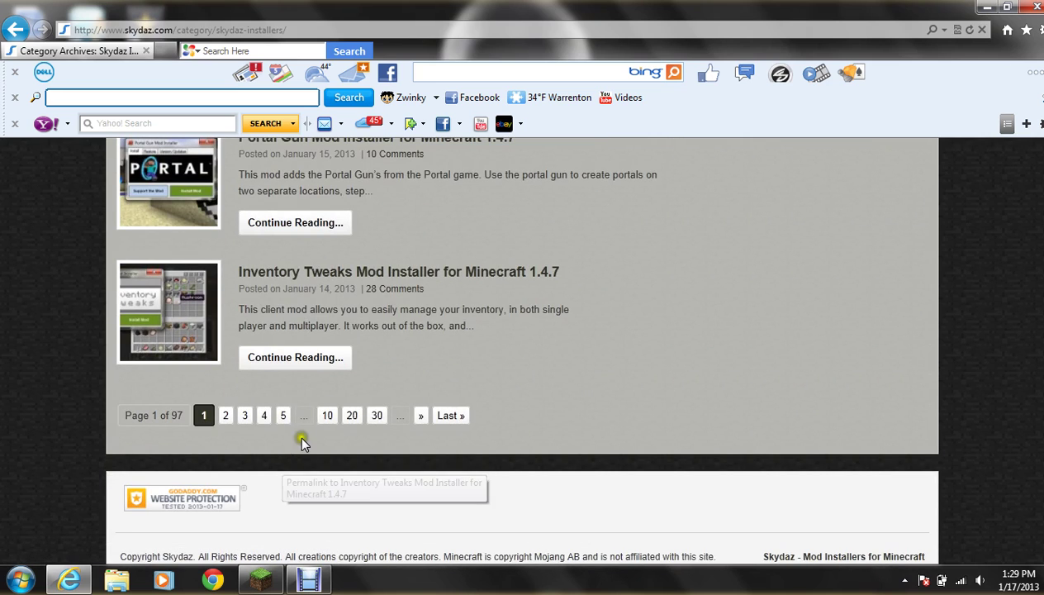
Go to archive page 2 and scroll to The Twilight Forest Mod Installer for Minecraft 1.4.7
left_click(225, 416)
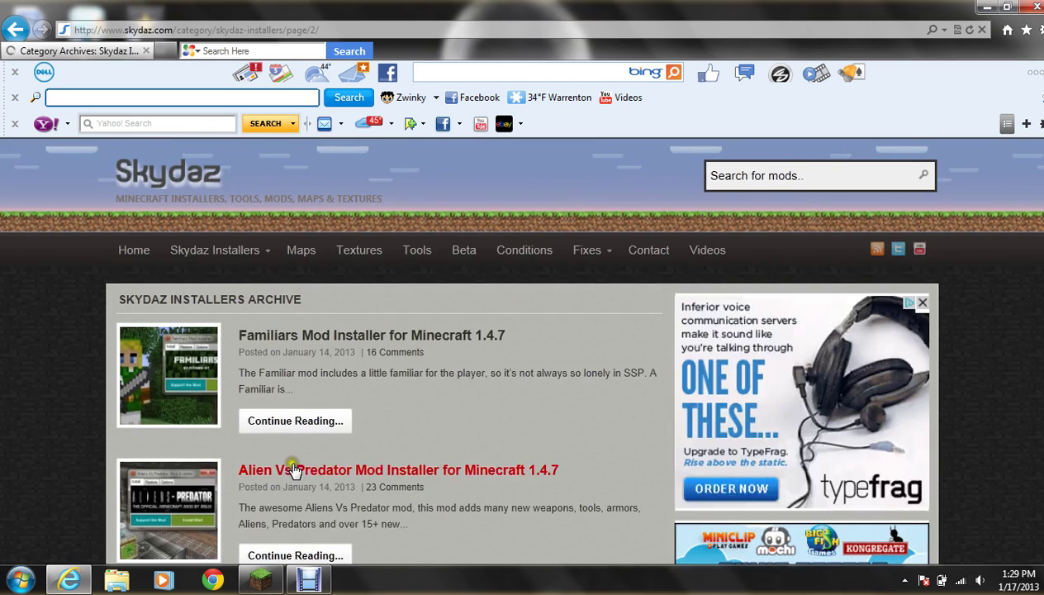
scroll(293, 469, "down", 1)
left_click(295, 470)
scroll(295, 470, "down", 1)
scroll(295, 470, "up", 1)
scroll(295, 471, "down", 1)
scroll(295, 471, "down", 3)
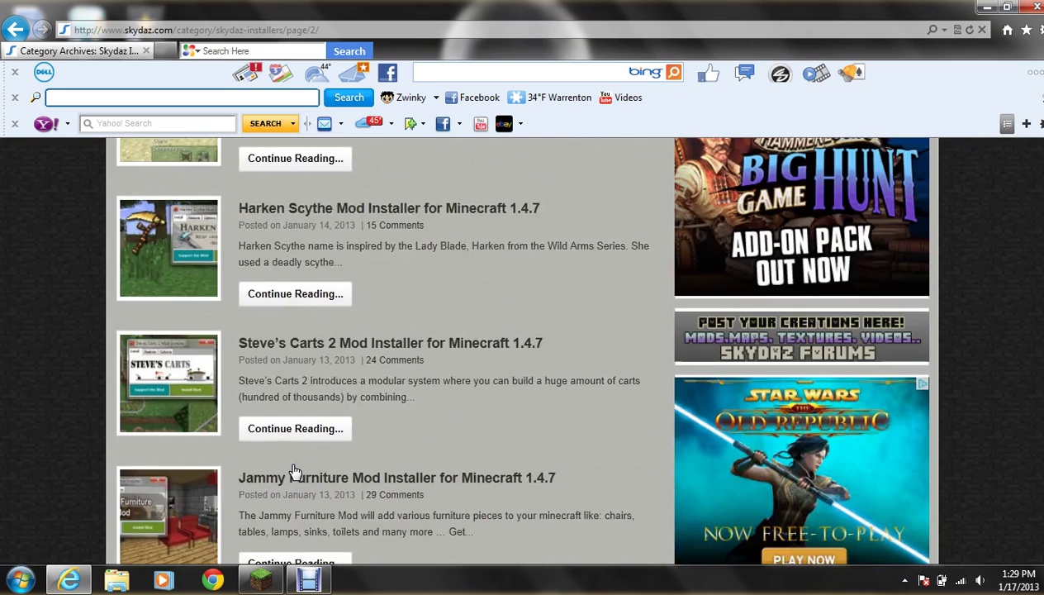
scroll(295, 471, "down", 1)
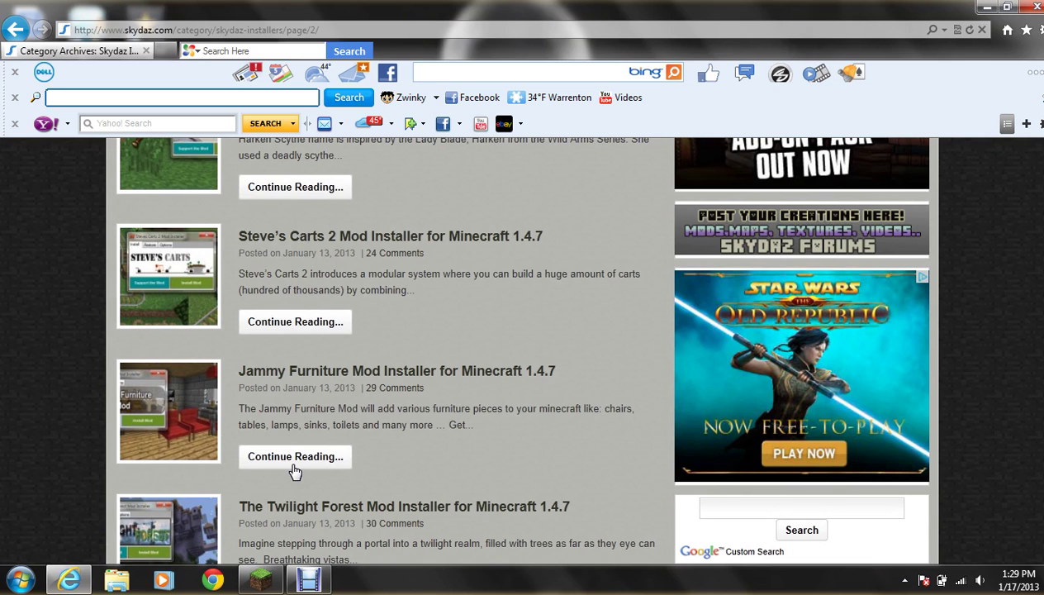
scroll(293, 470, "down", 3)
scroll(294, 455, "up", 1)
scroll(295, 455, "down", 2)
scroll(295, 460, "down", 2)
scroll(295, 460, "up", 1)
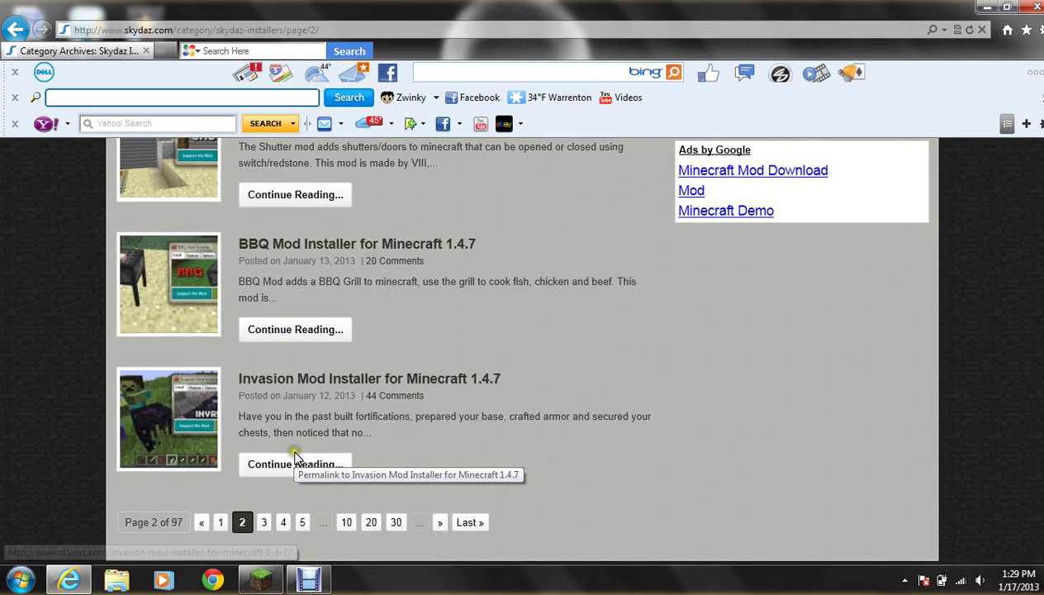
scroll(295, 460, "up", 2)
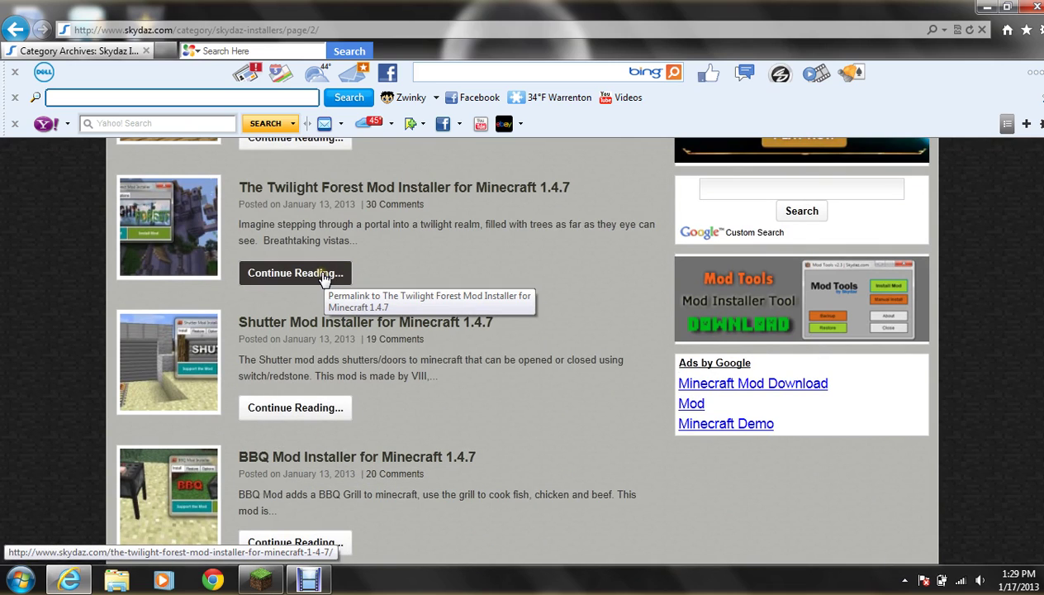
Open the Twilight Forest Mod Installer article and start its 'Download Here .zip' link
left_click(198, 244)
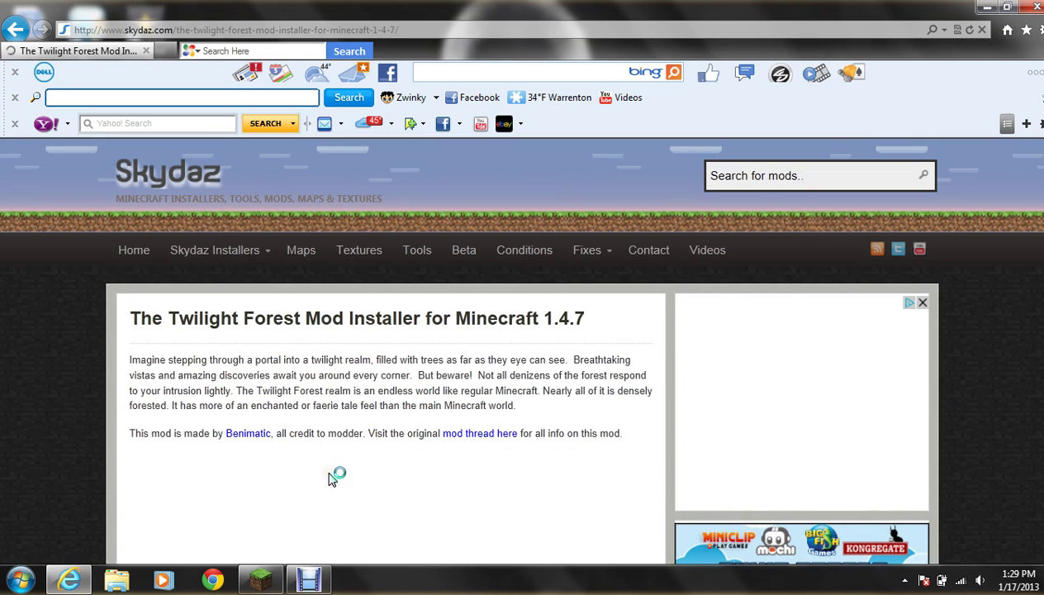
scroll(385, 479, "down", 6)
scroll(388, 478, "down", 10)
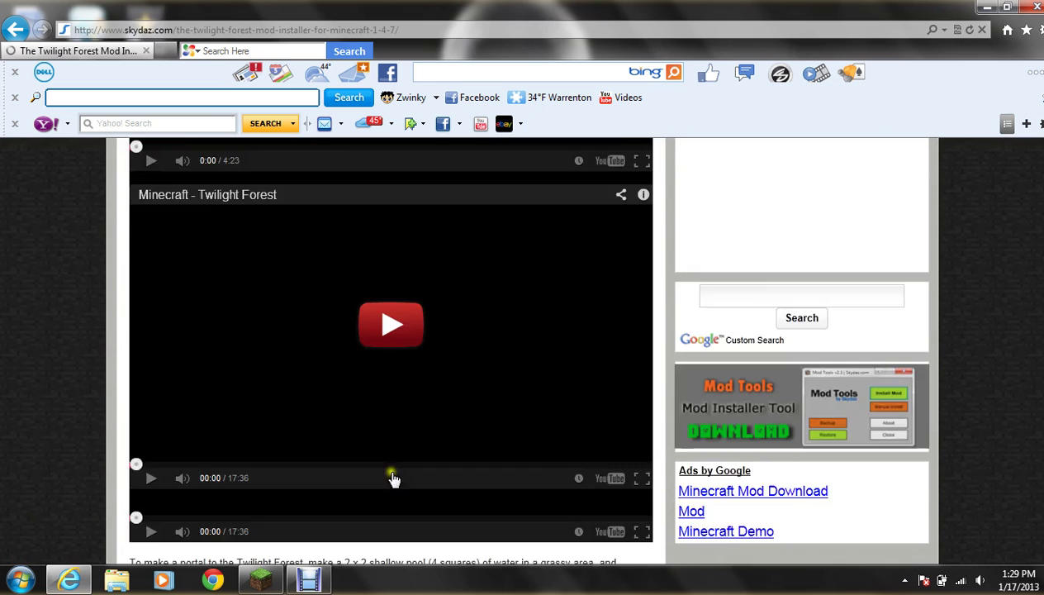
scroll(388, 480, "down", 8)
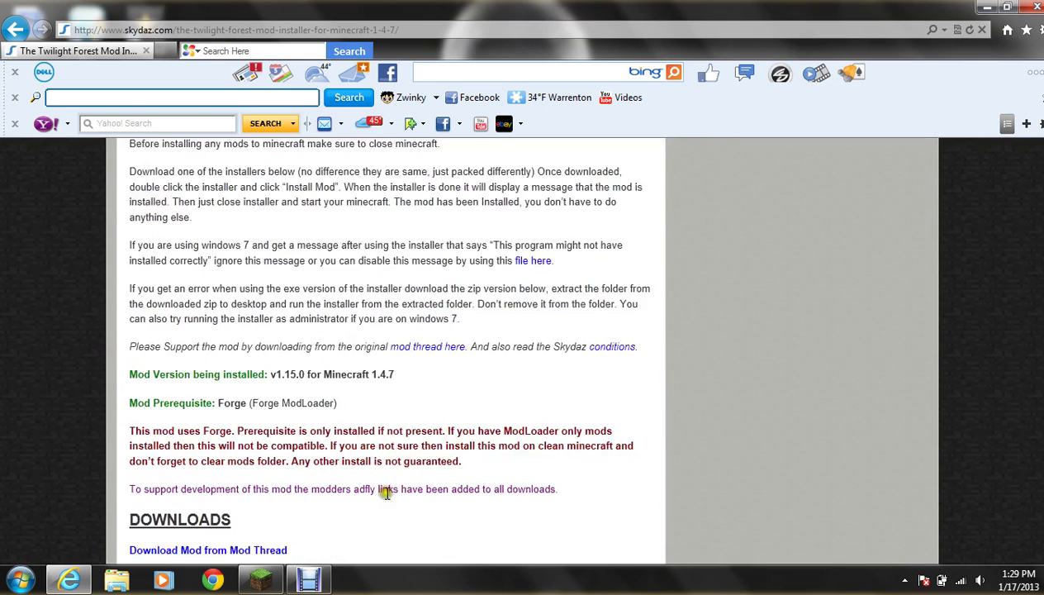
scroll(340, 454, "down", 2)
scroll(335, 460, "down", 2)
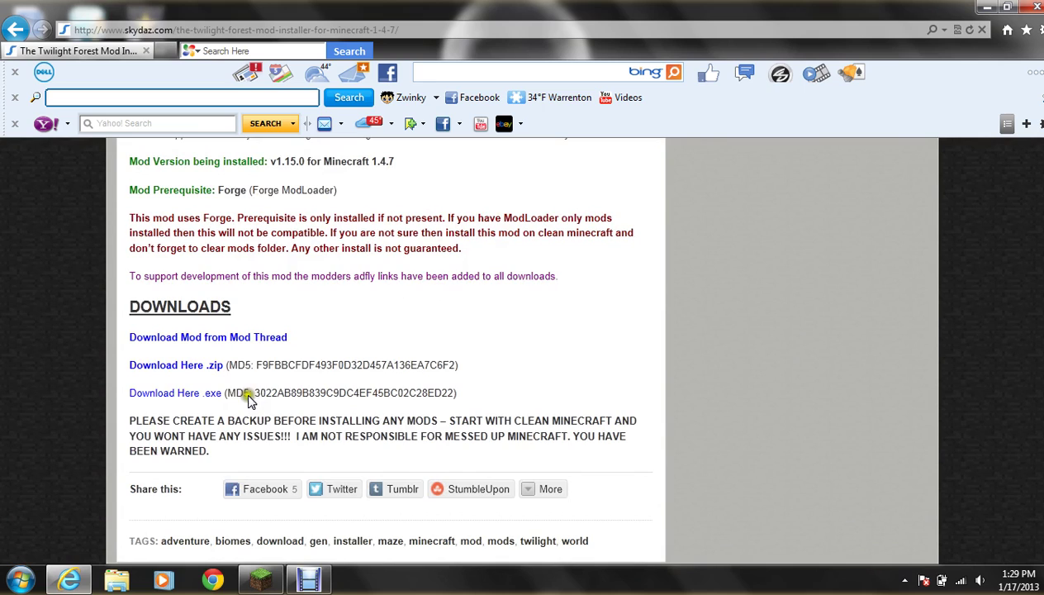
left_click(208, 366)
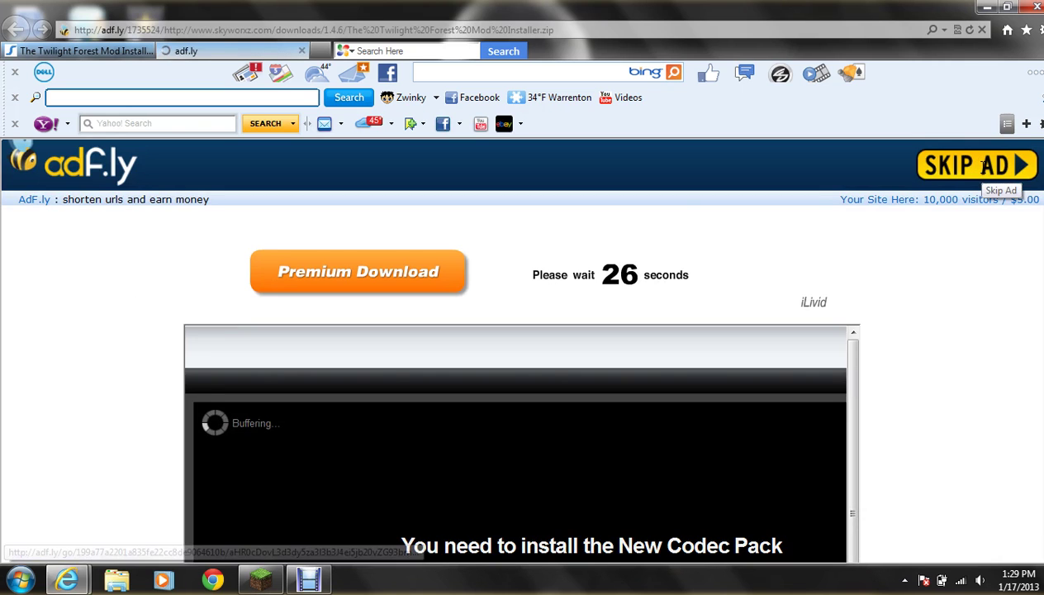
Skip the adf.ly ad, save The Twilight Forest Mod Installer.zip to Downloads, and open its folder
left_click(983, 172)
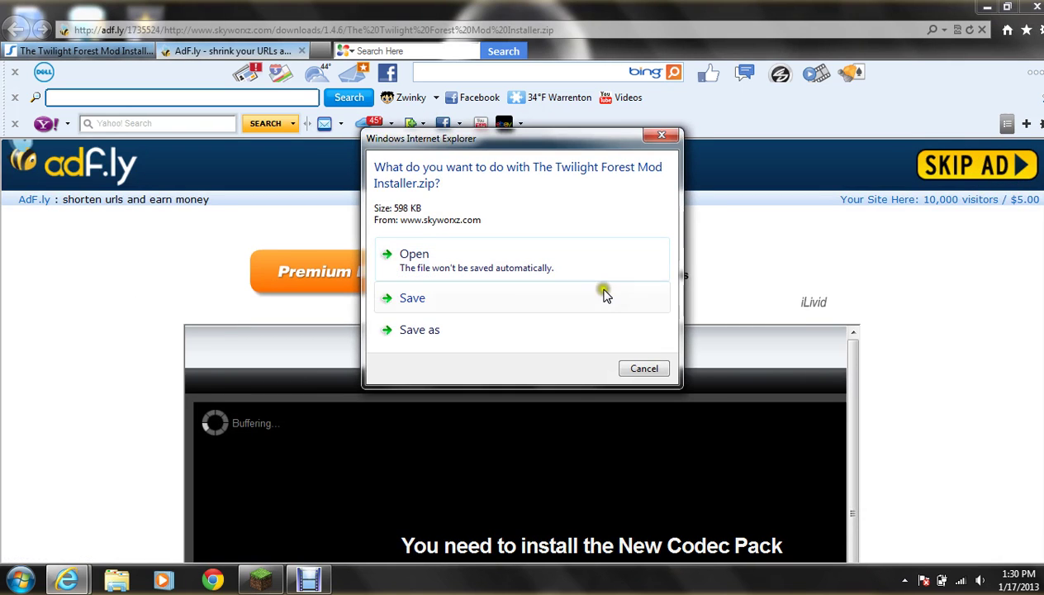
left_click(503, 291)
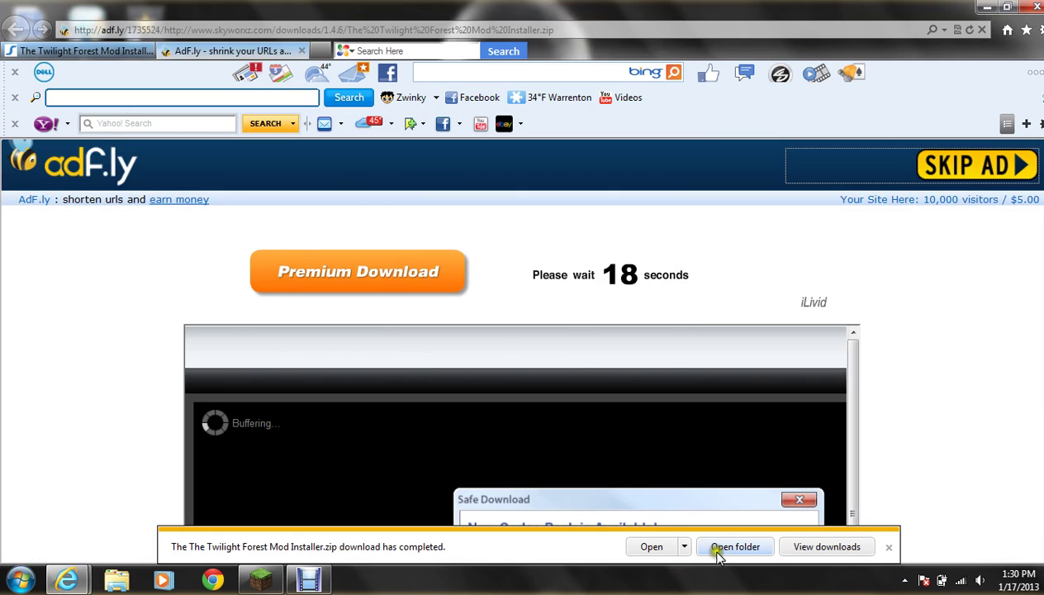
left_click(652, 547)
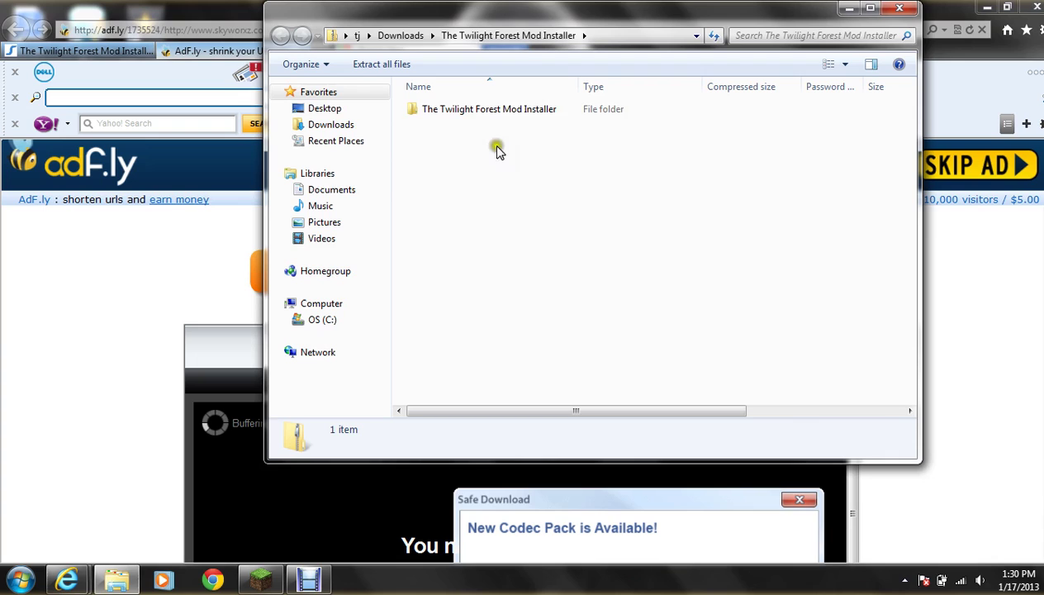
Extract the installer zip into Downloads and launch the extracted Twilight Forest installer
double_click(507, 111)
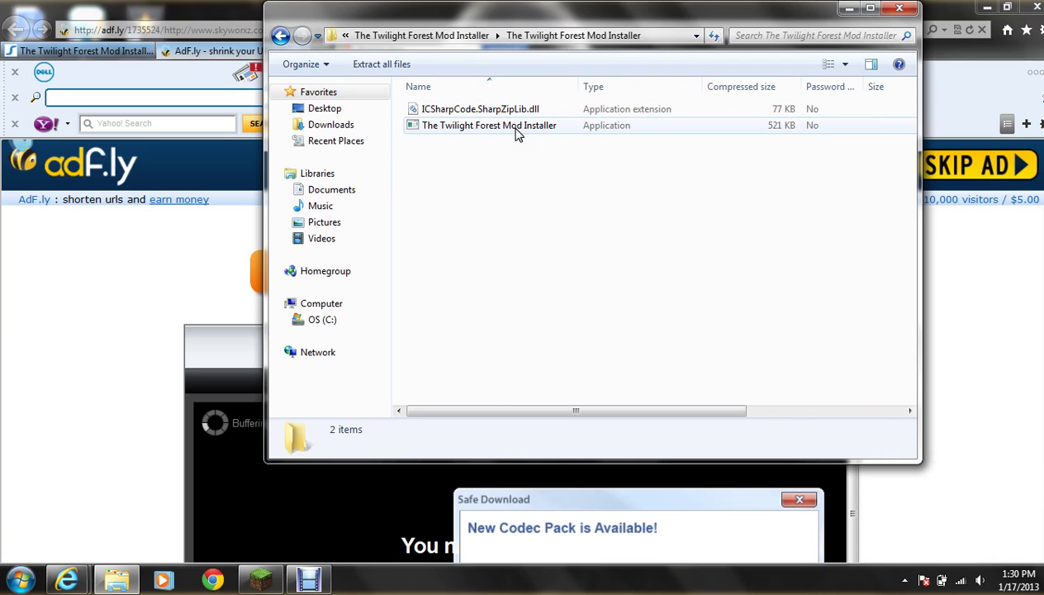
double_click(517, 131)
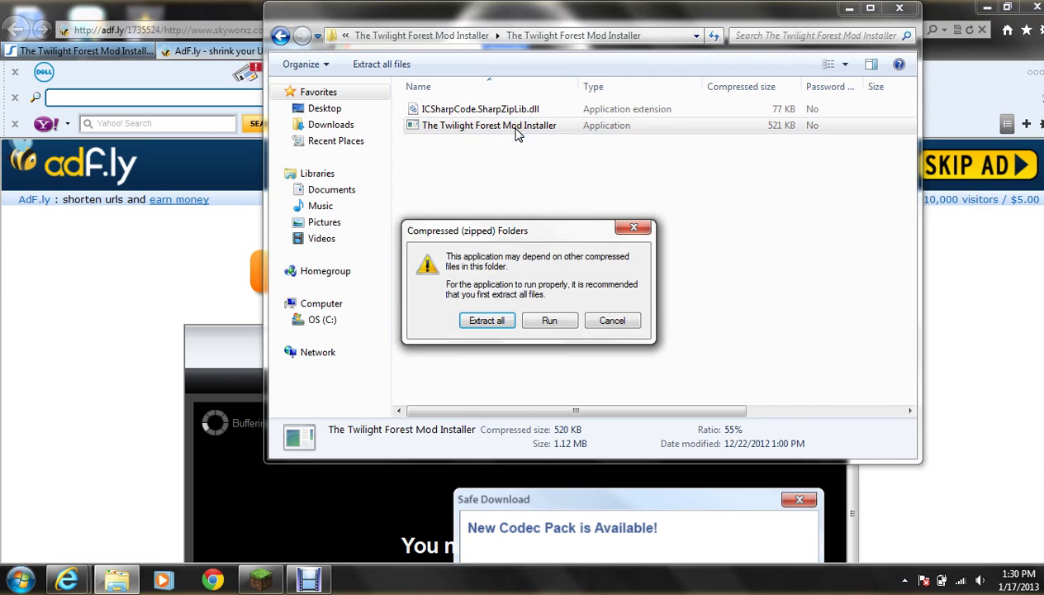
left_click(488, 320)
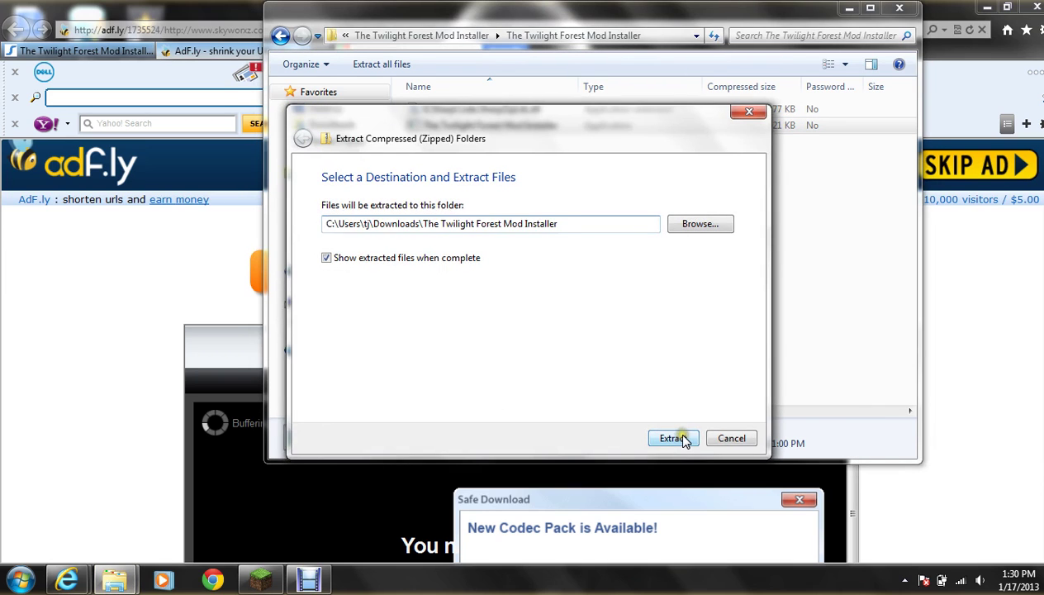
left_click(676, 437)
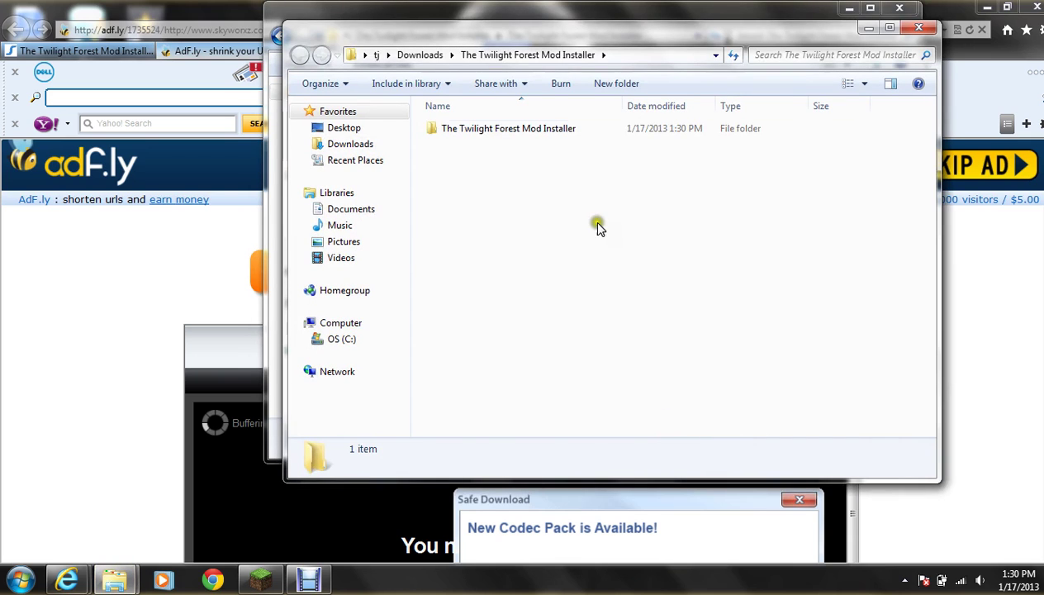
double_click(567, 129)
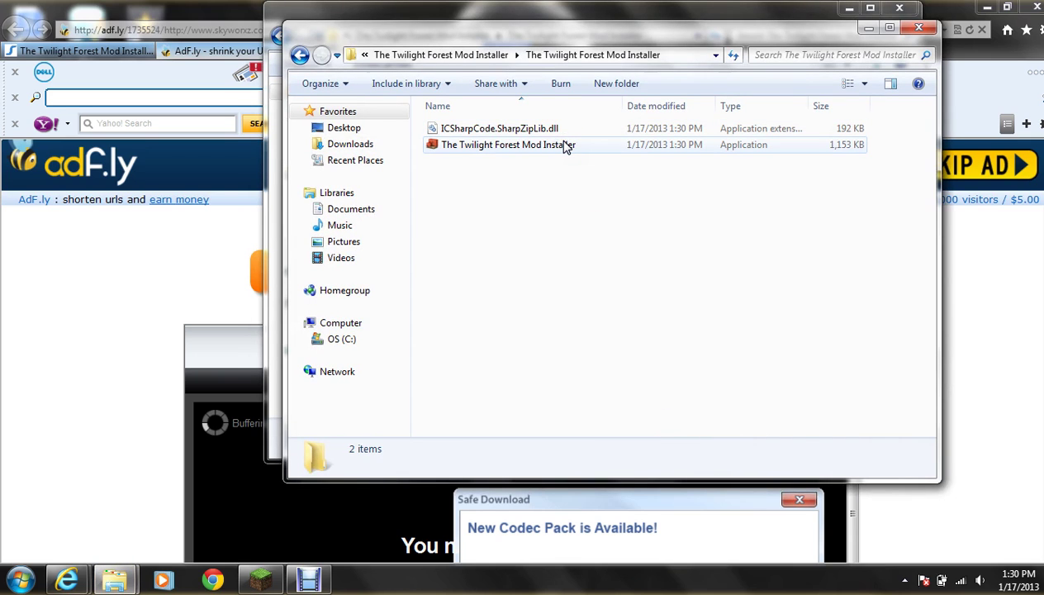
double_click(565, 146)
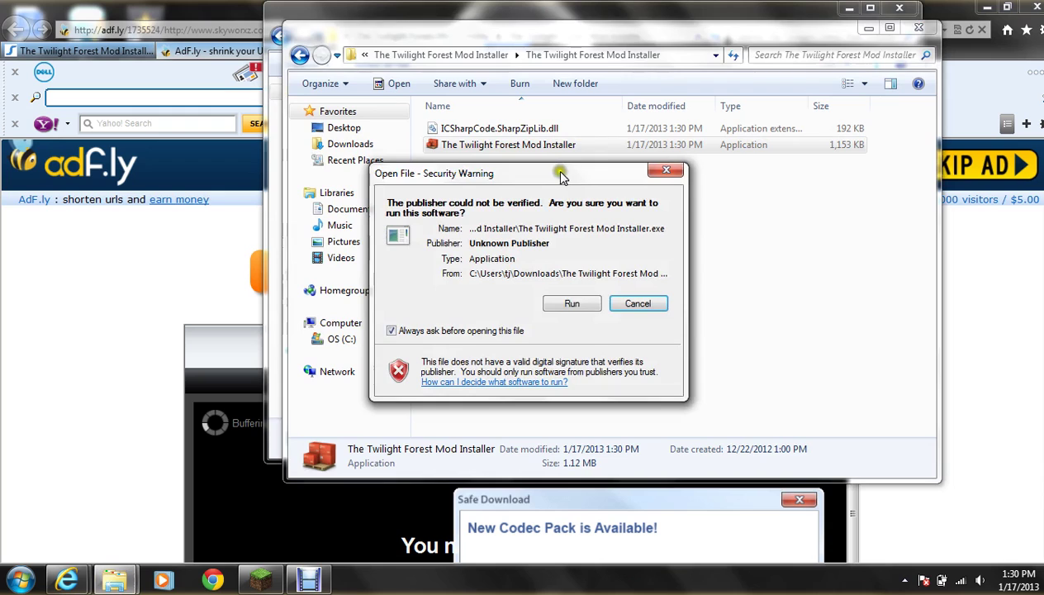
Run the installer, install the mod with a Minecraft backup, then dismiss the crash and compatibility prompts
left_click(572, 303)
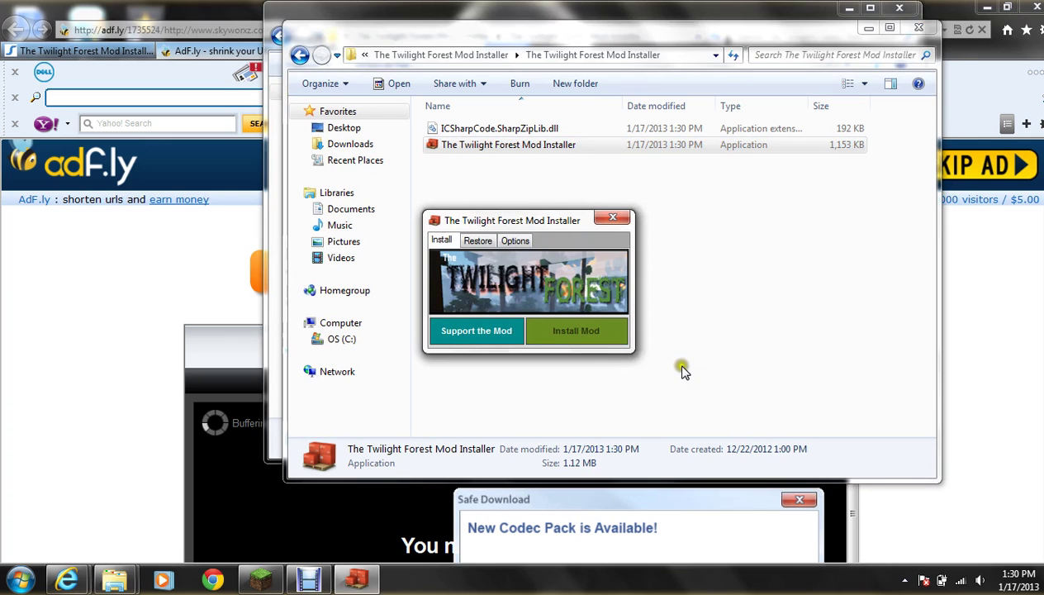
left_click(576, 331)
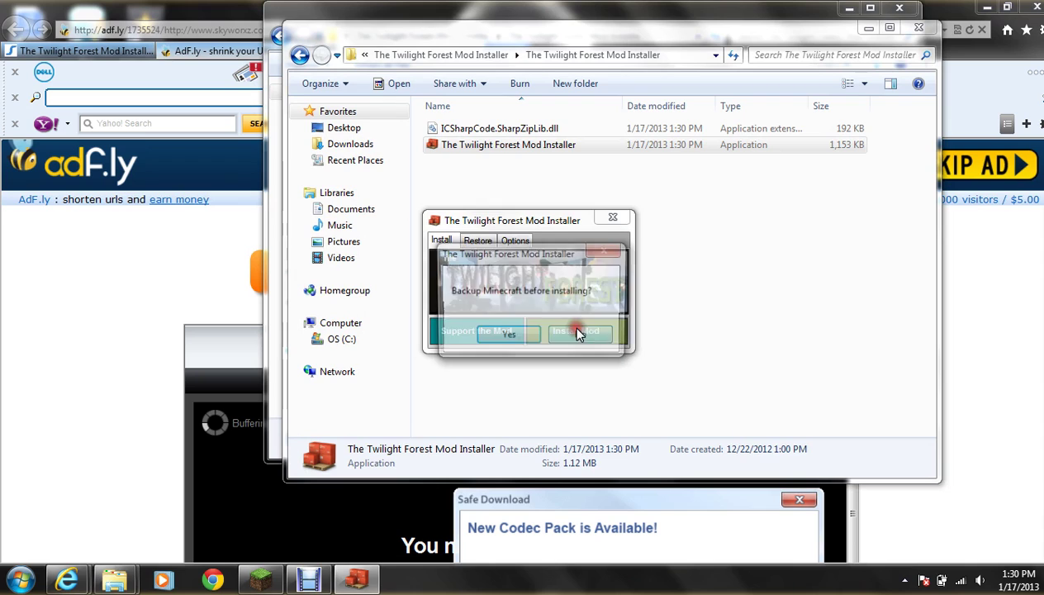
left_click(514, 338)
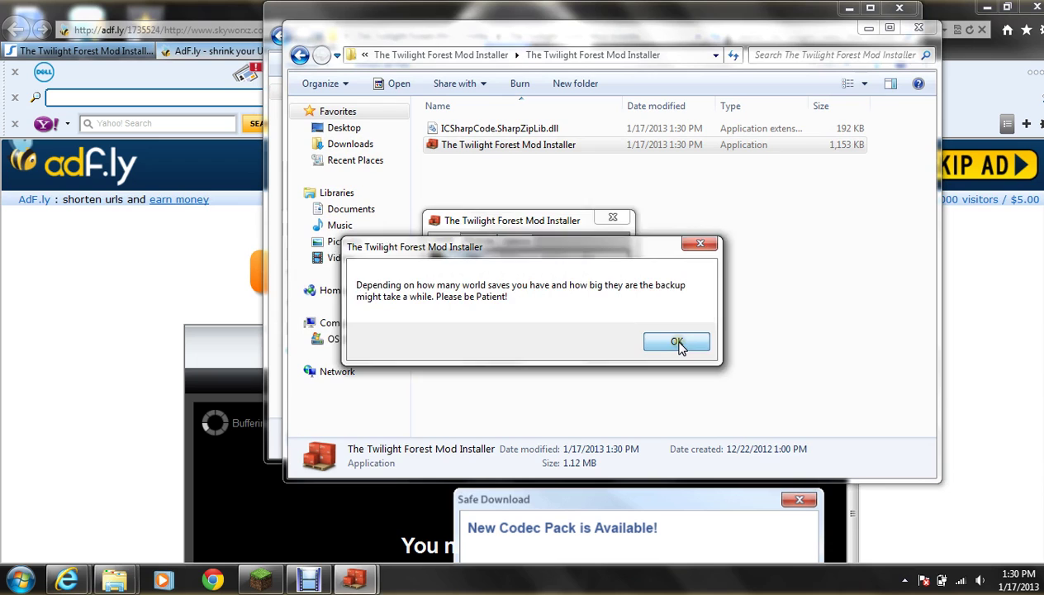
left_click(674, 344)
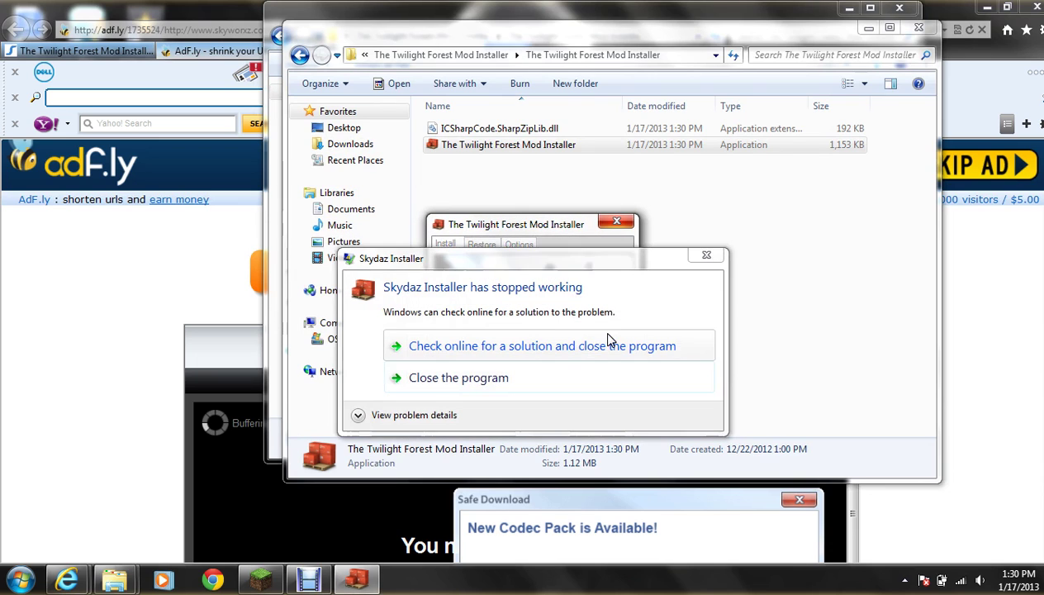
left_click(707, 256)
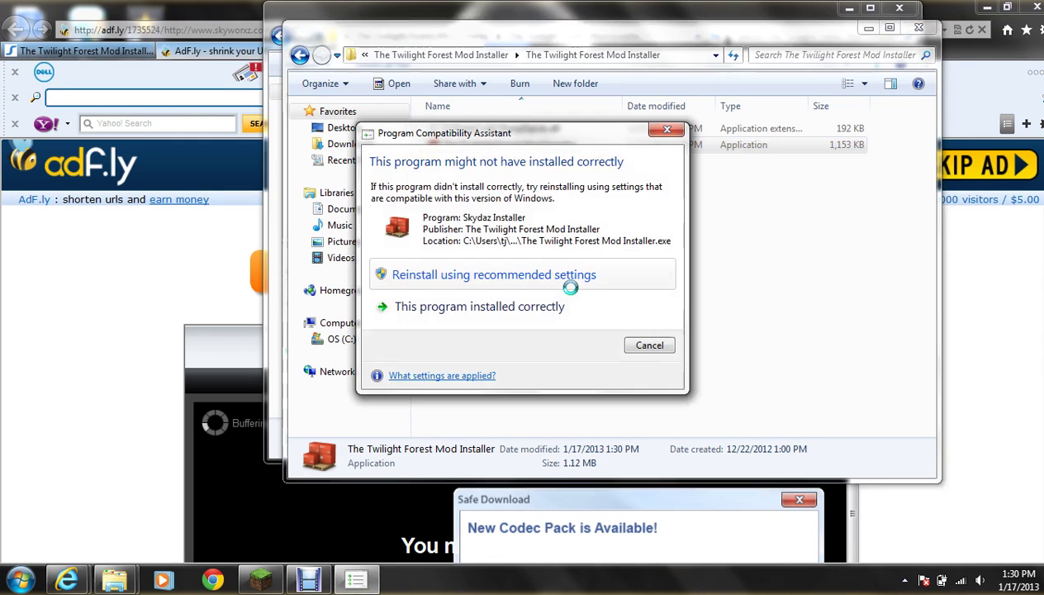
left_click(649, 345)
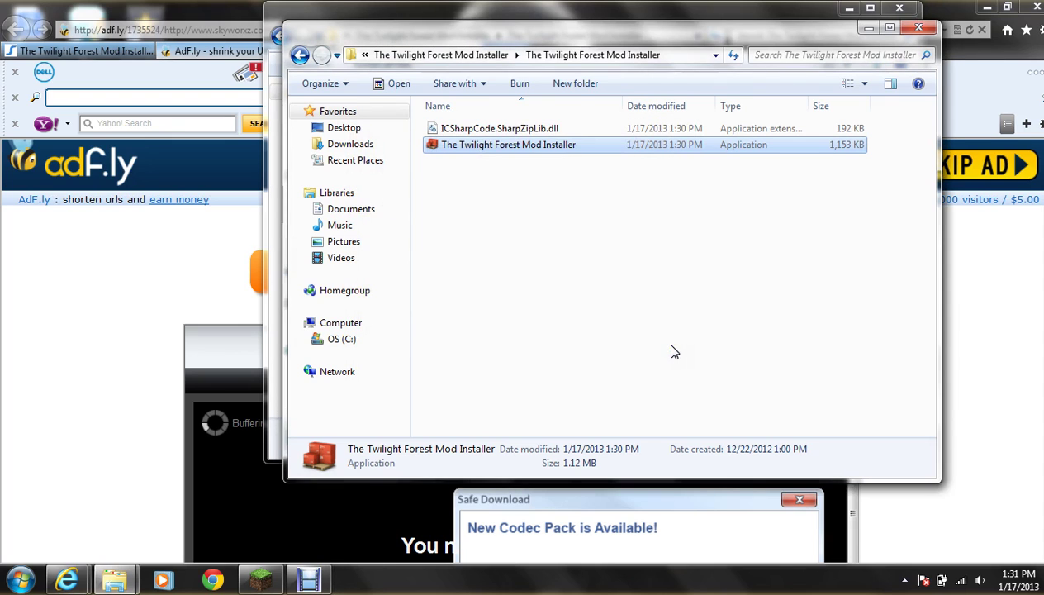
Close both Explorer windows and all browser tabs, then restore Debut Video Capture and pause recording
left_click(922, 30)
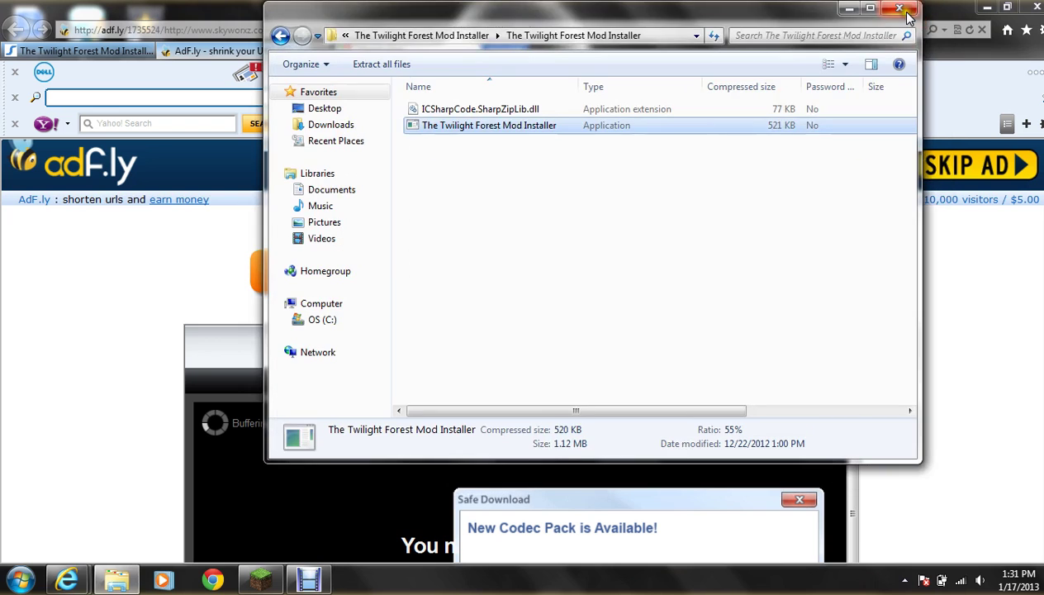
left_click(900, 9)
left_click(1036, 7)
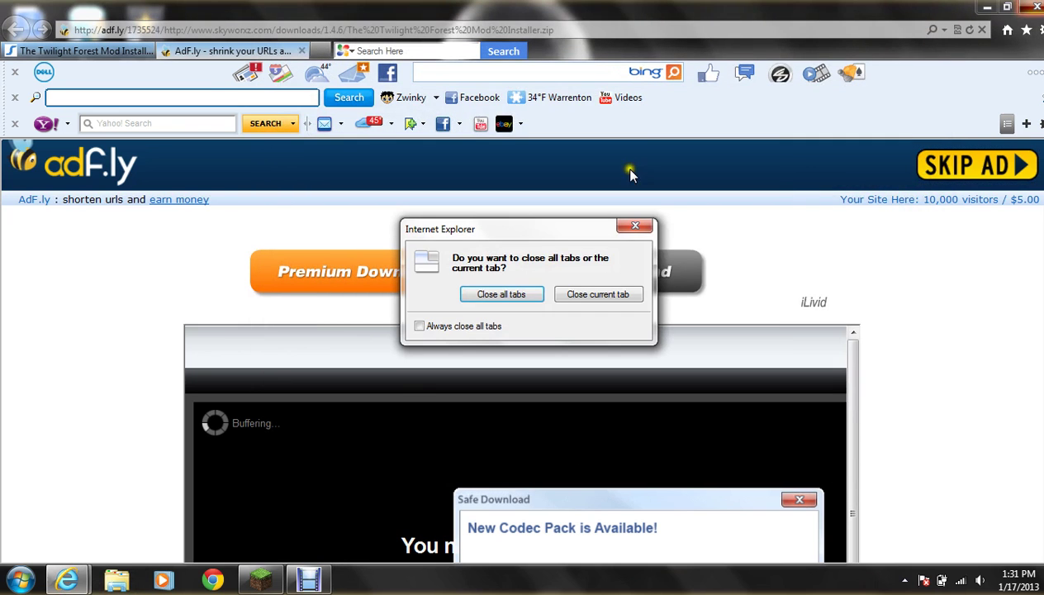
left_click(501, 295)
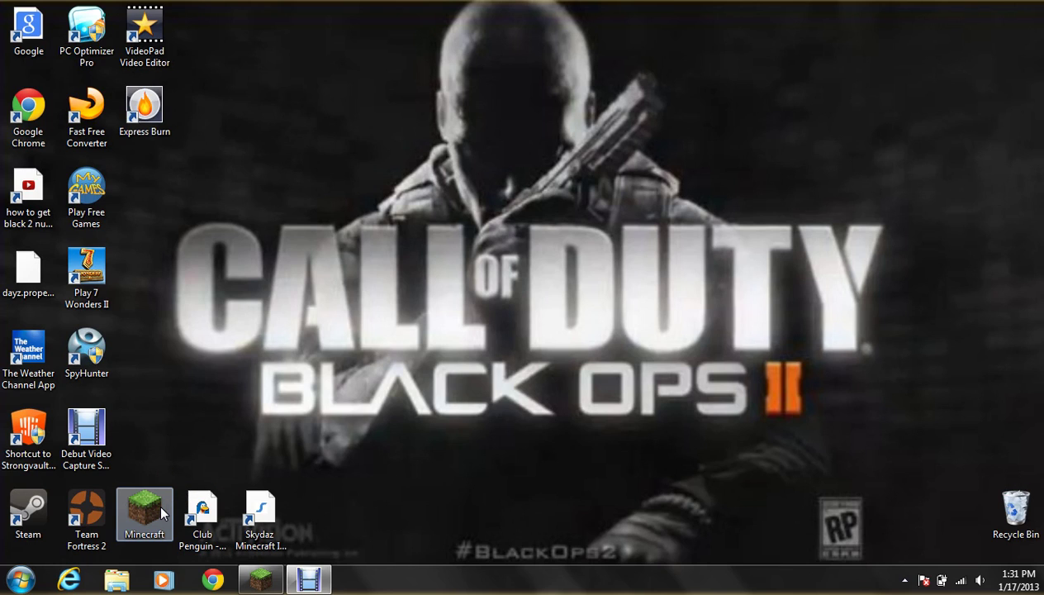
left_click(310, 577)
left_click(542, 322)
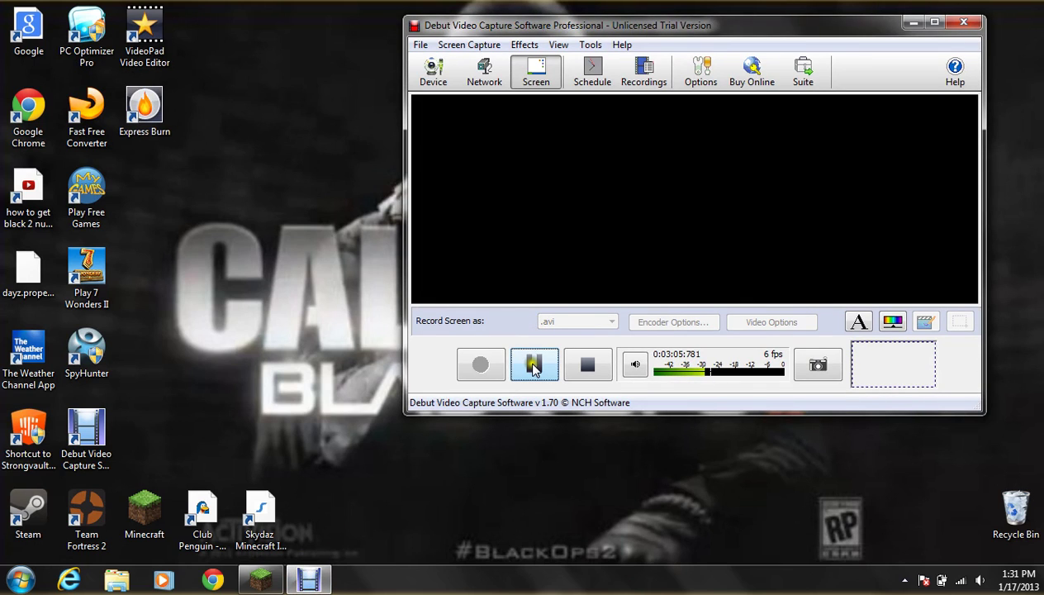